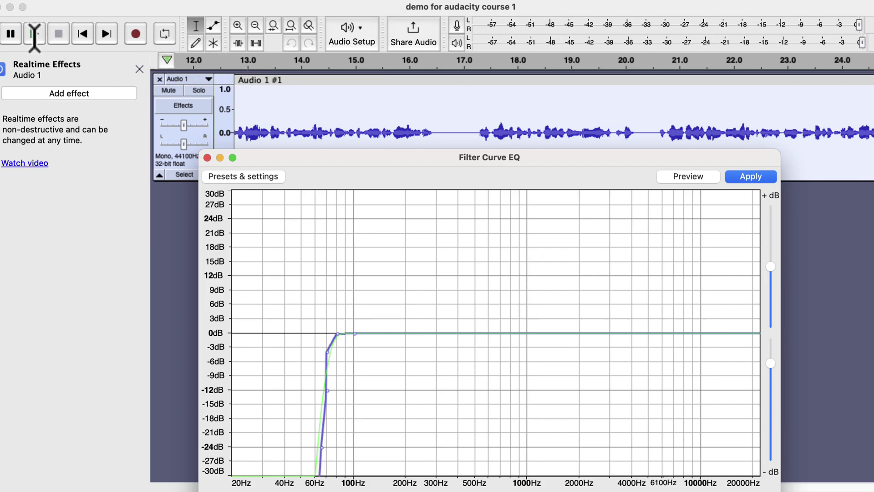
Add a point near 200Hz on the filter curve, boosting it and then pulling it down to about -6dB
left_click_drag(407, 334, 460, 333)
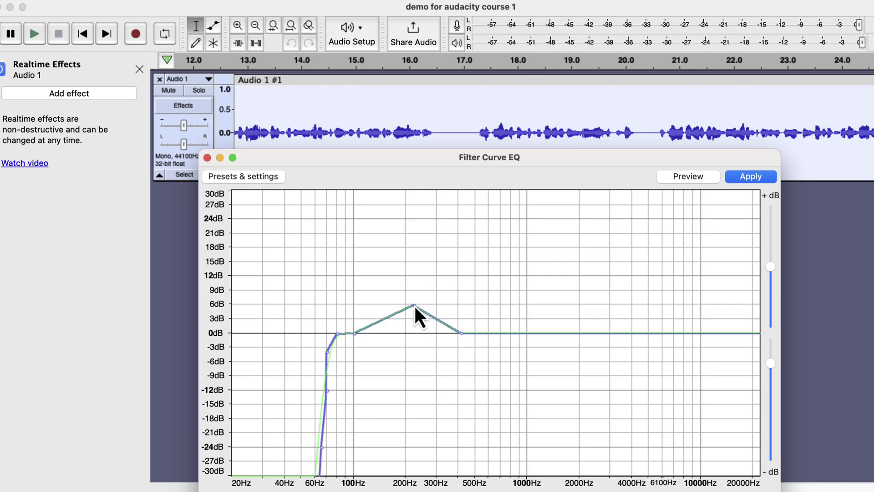
left_click_drag(413, 304, 399, 364)
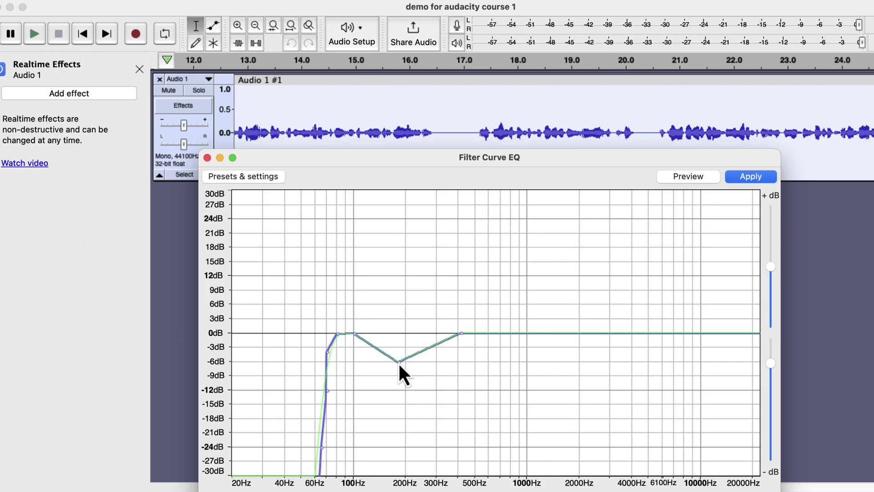
Close the Filter Curve EQ unapplied, then add AudioUnit Pro-Q 3 to Audio 1 and open it
left_click(207, 158)
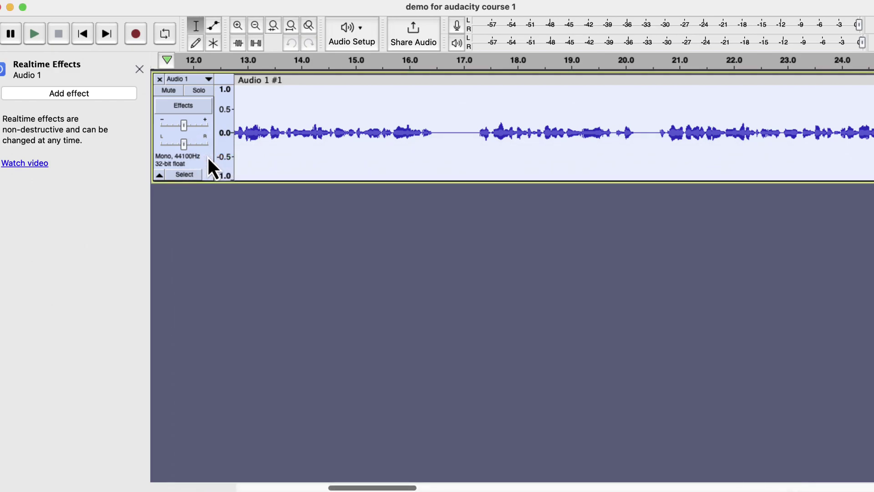
left_click(61, 95)
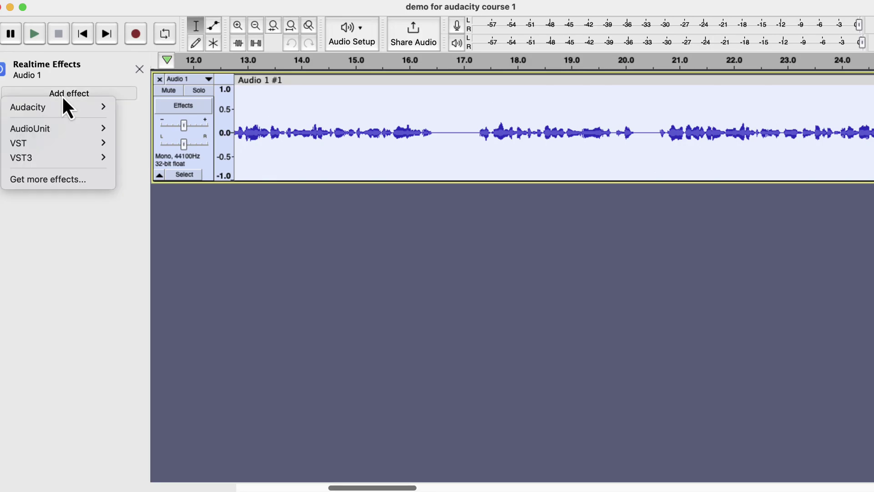
mouse_move(61, 129)
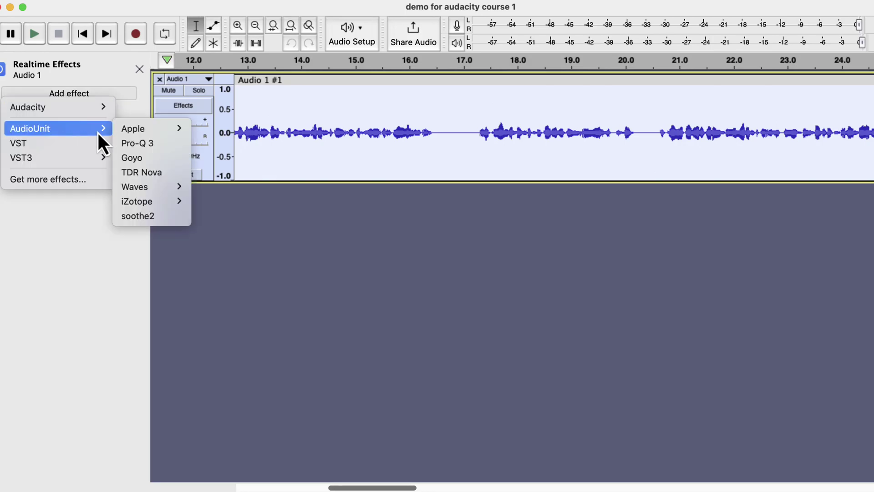
left_click(135, 144)
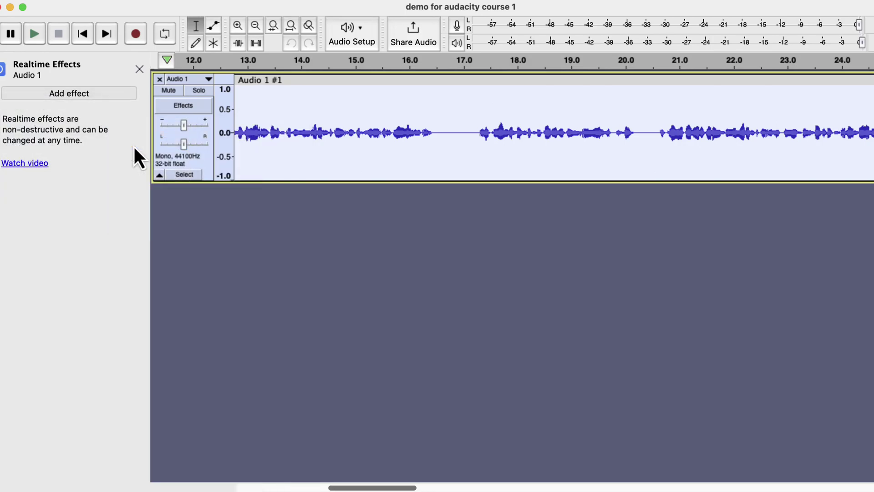
left_click(76, 101)
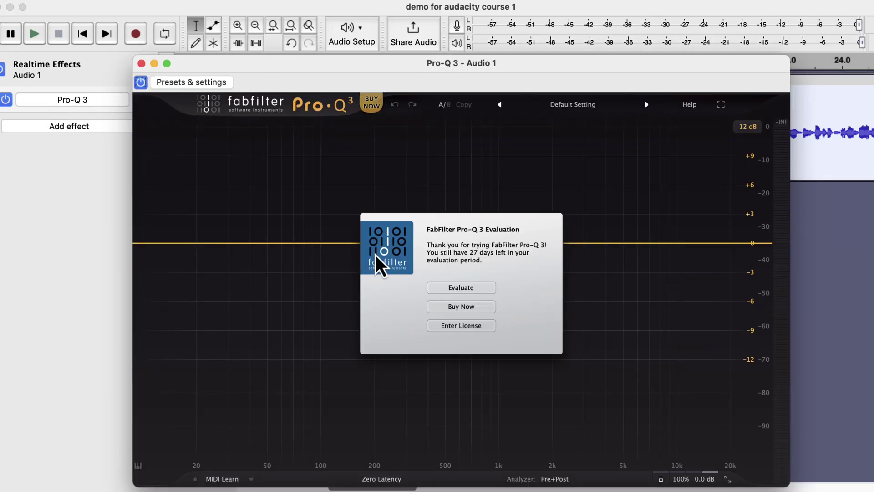
Dismiss Pro-Q 3's evaluation notice and play the Audio 1 voice track beside the plugin
left_click(449, 289)
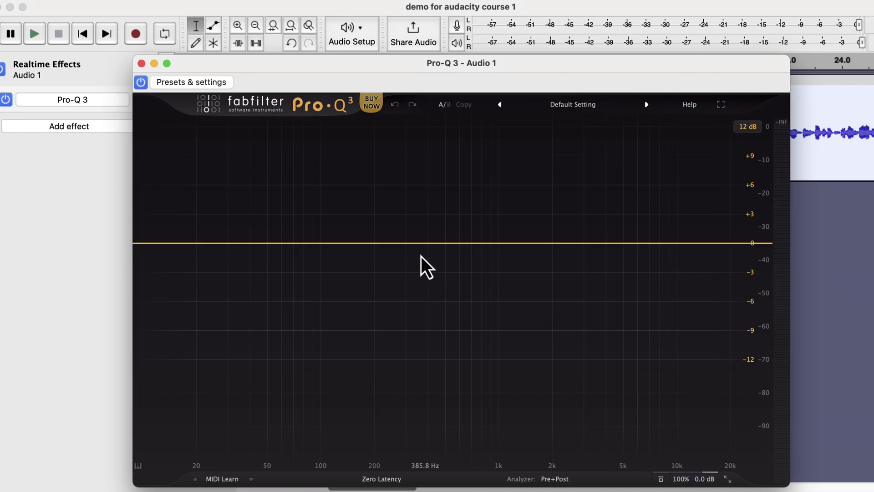
left_click_drag(353, 63, 511, 86)
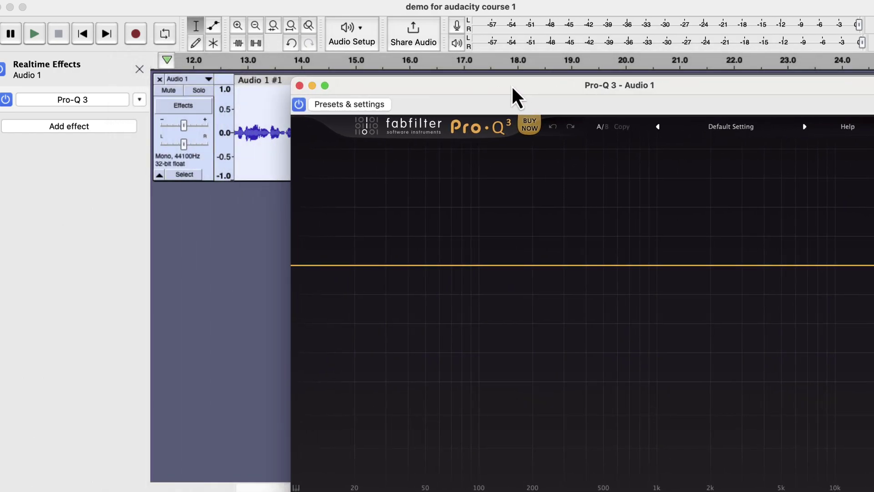
left_click(254, 140)
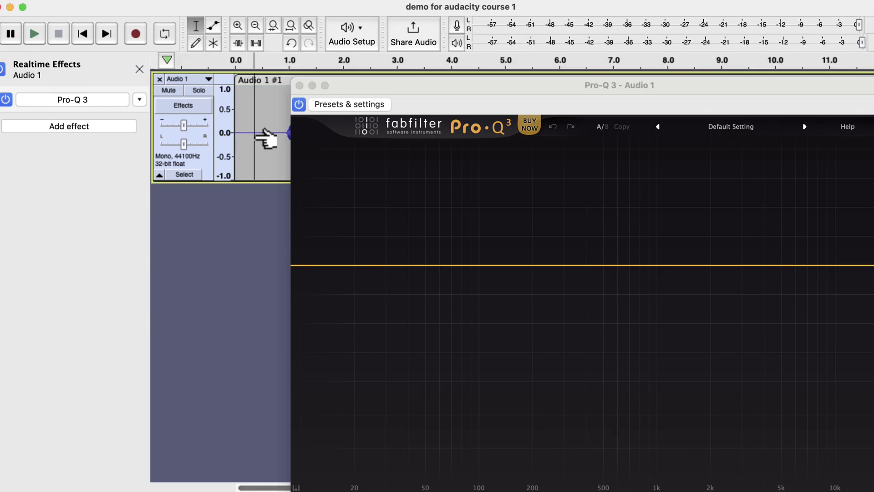
left_click(32, 33)
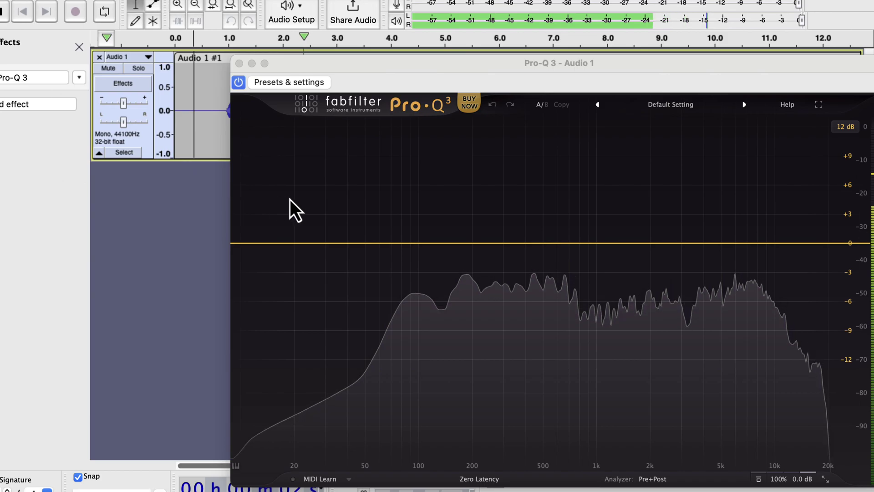
left_click(282, 261)
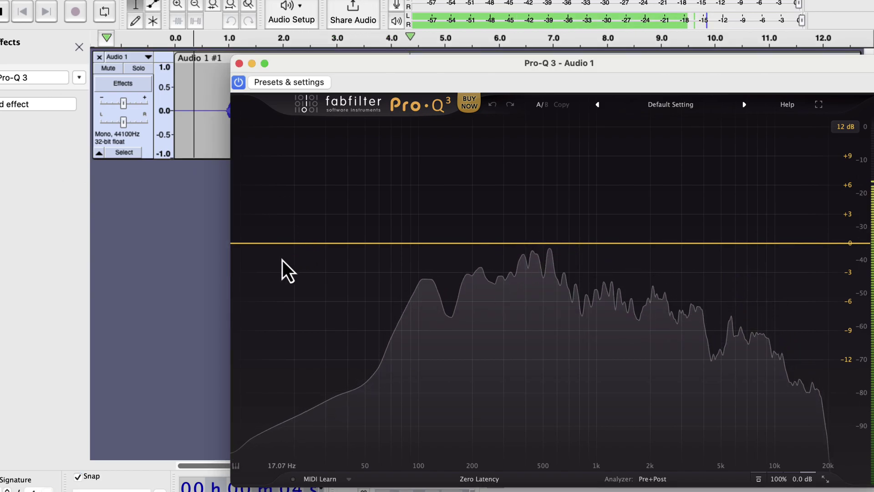
Add a 68 Hz low cut, +1.2 dB bell at 1.2 kHz, 10 kHz high shelf and 15369 Hz high cut
left_click(282, 260)
left_click_drag(282, 260, 389, 264)
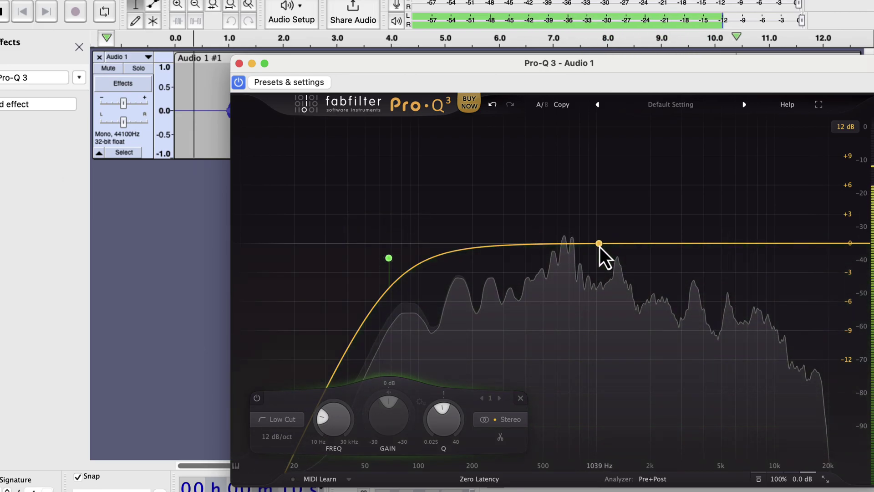
mouse_move(599, 247)
left_mouse_down()
mouse_move(611, 244)
mouse_move(607, 235)
left_mouse_up()
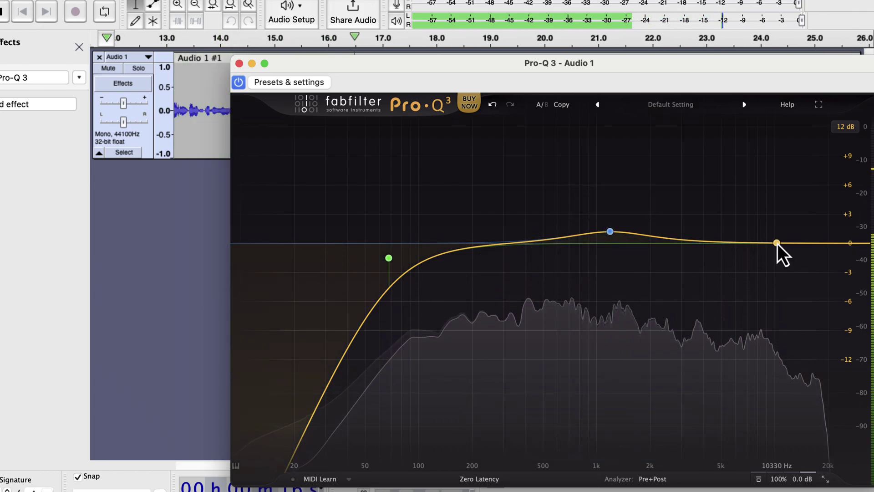
left_click(776, 242)
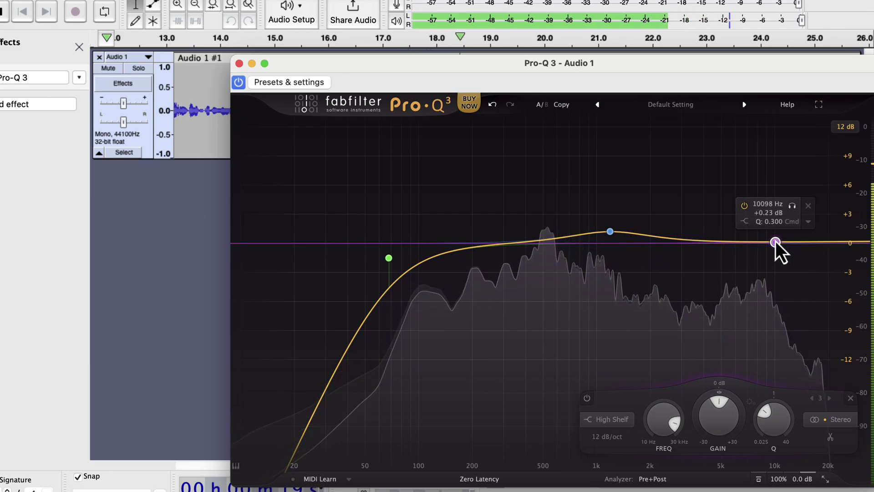
left_click(808, 242)
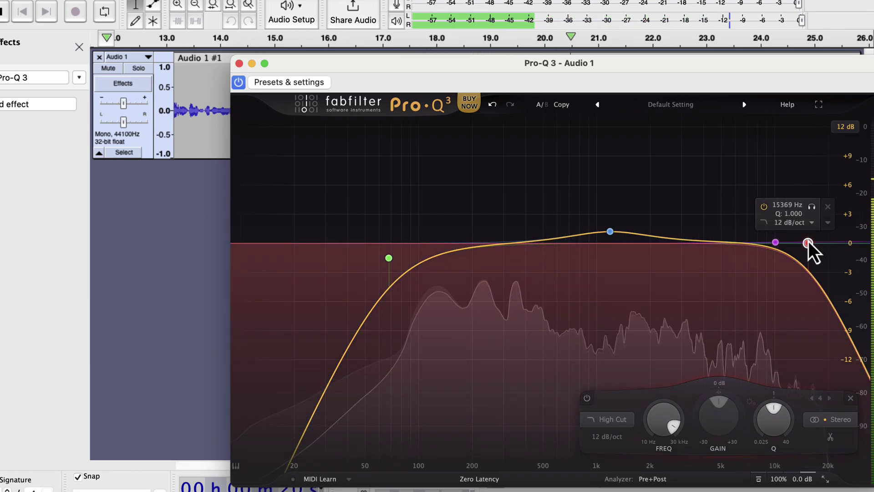
left_click_drag(807, 245, 808, 230)
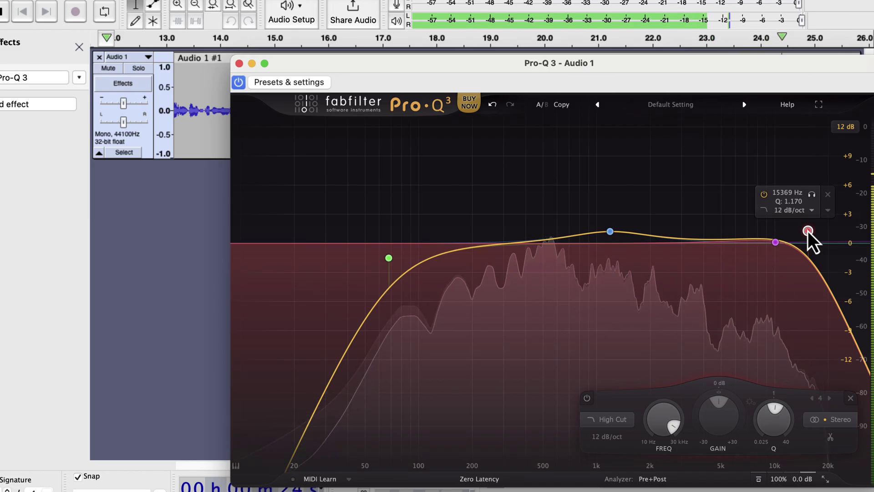
Stop playback and replay the voice track from the start with the new EQ
key("space")
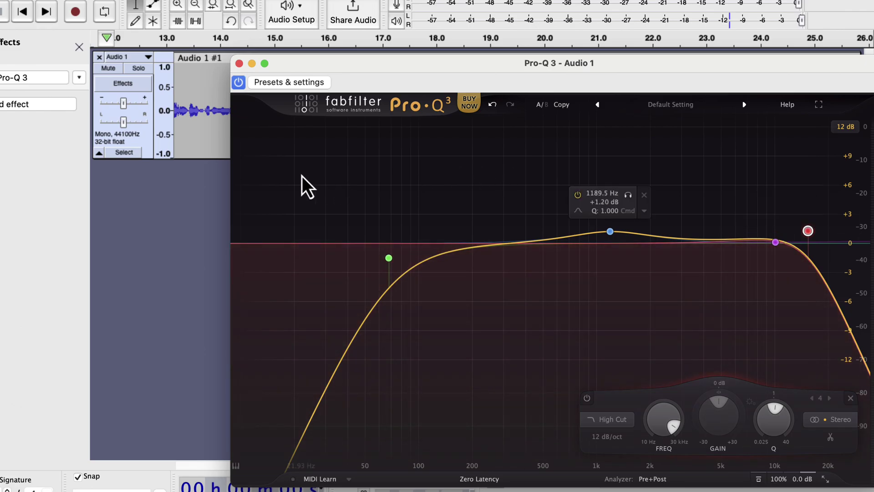
left_click(190, 125)
key("space")
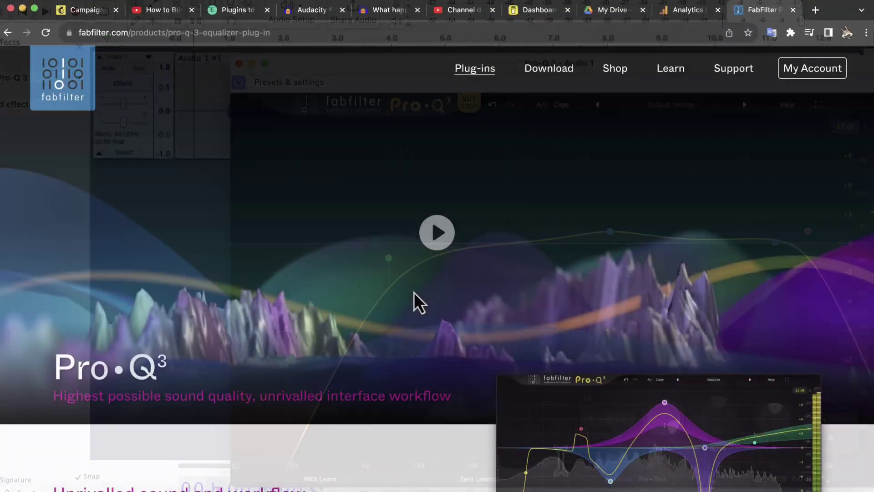
Review the Pro-Q 3 page and its 30-day trial, then close the Pro-Q 3 window in Audacity
scroll(414, 292, "down", 5)
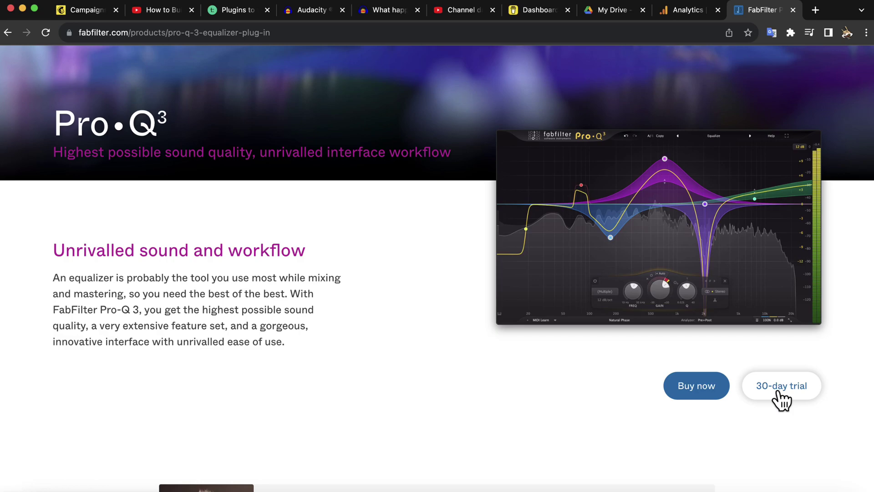
key("super+Tab")
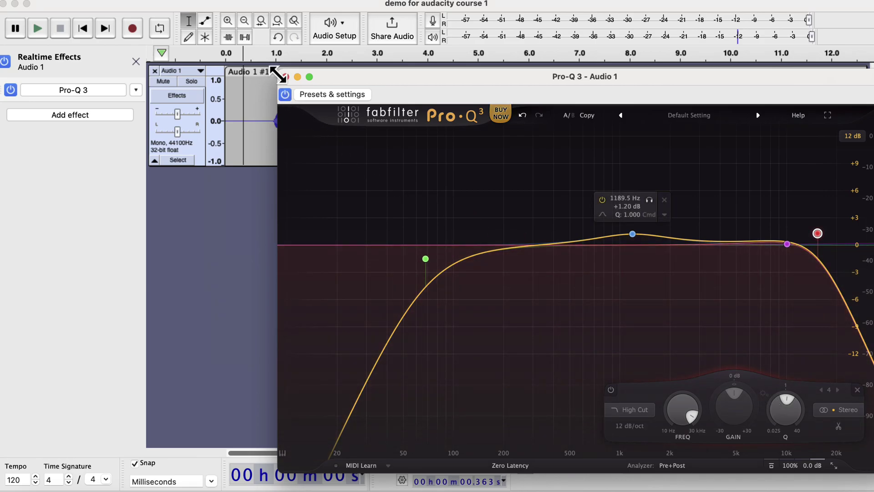
left_click(285, 77)
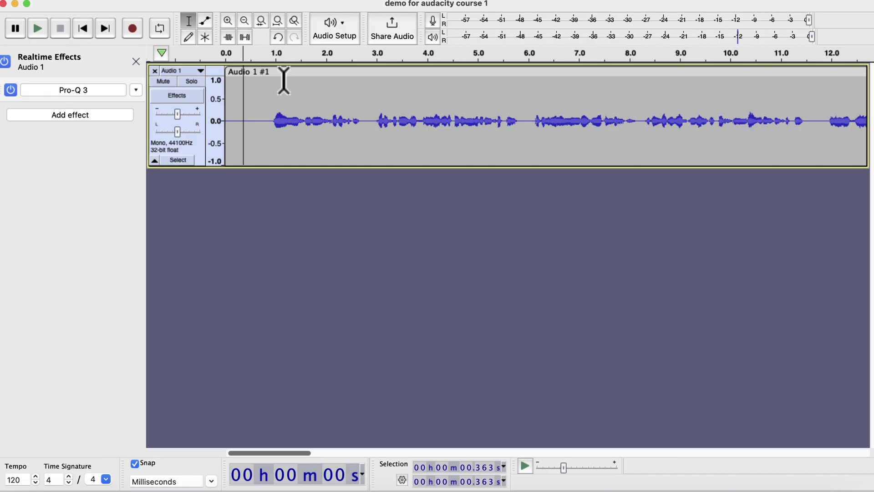
left_click(61, 116)
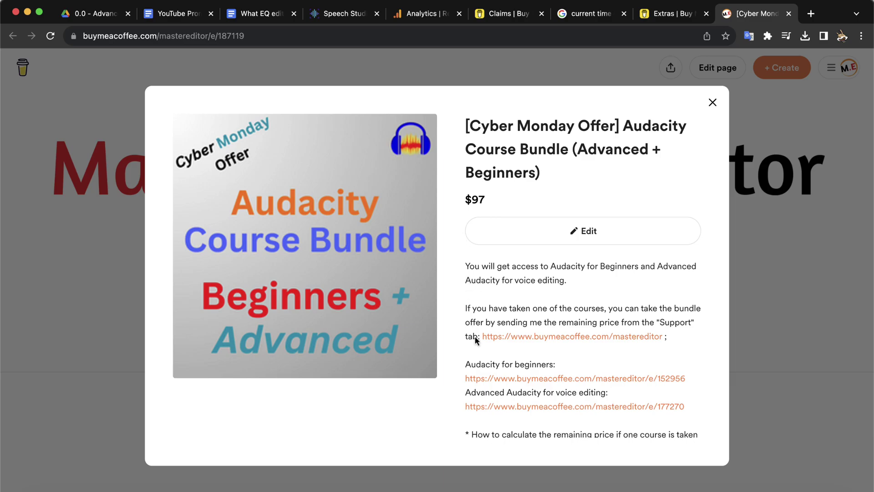
Open the $49 Advanced Audacity for voice editing course from the Cyber Monday bundle offer
left_click(503, 406)
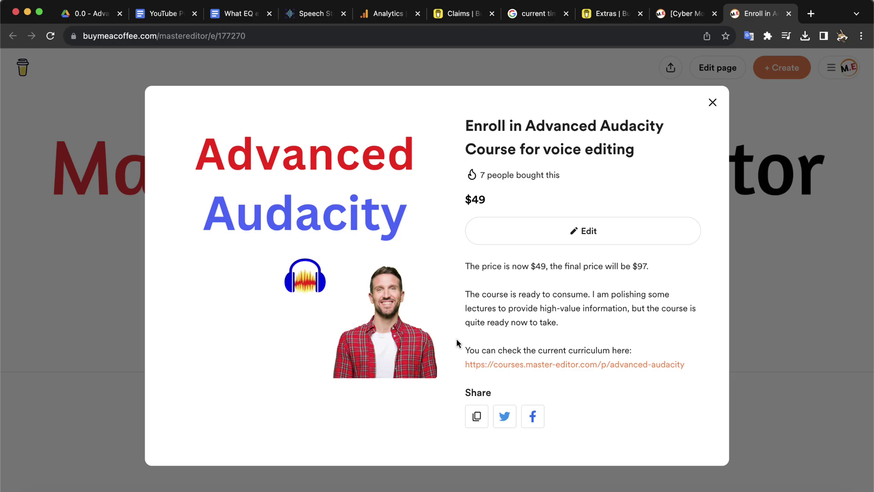
Expand the Advanced Audacity curriculum down to Section 7, Advanced EQ processing
left_click(485, 369)
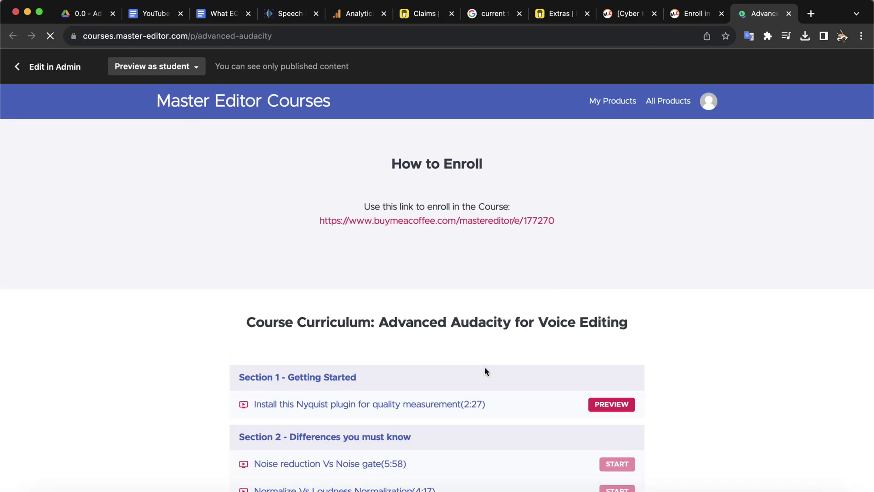
scroll(209, 404, "down", 4)
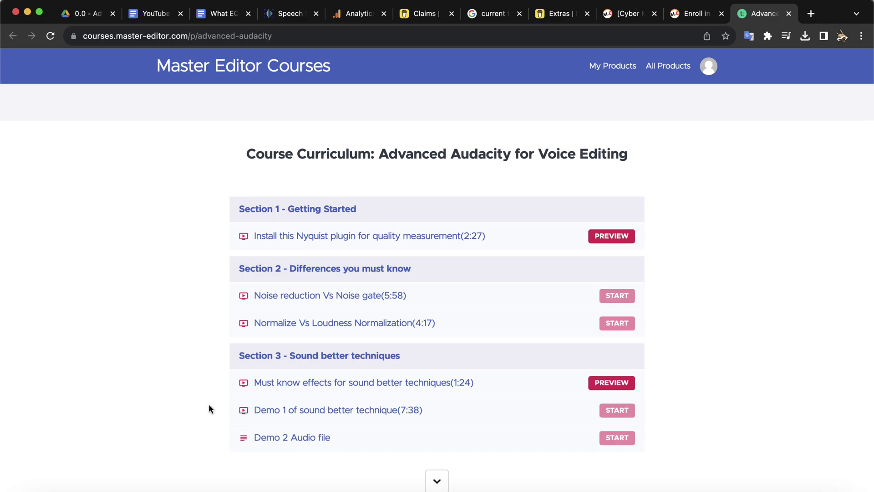
scroll(209, 404, "down", 2)
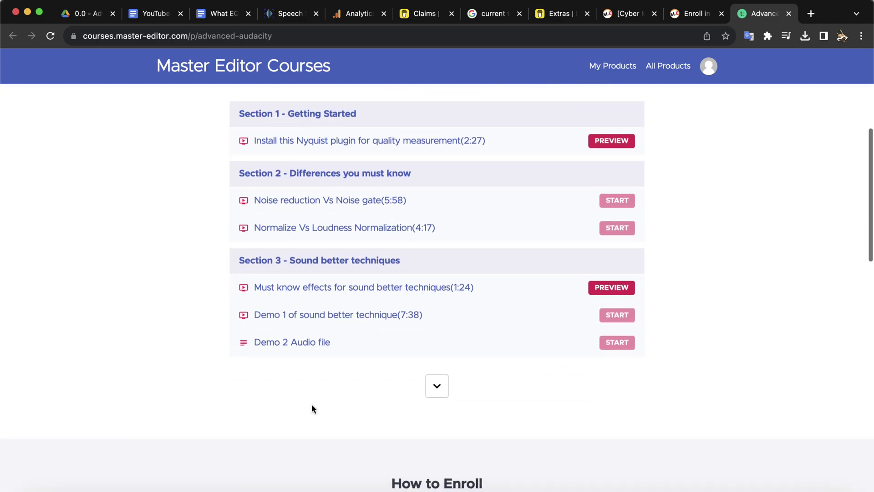
left_click(431, 385)
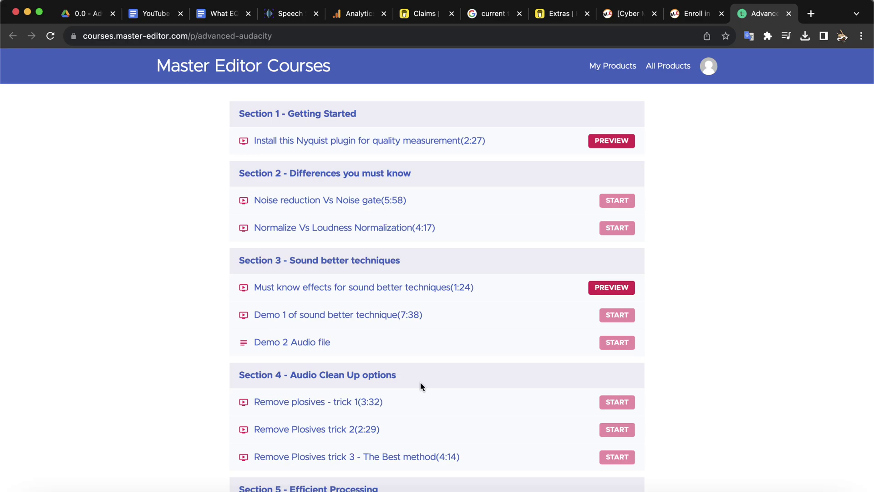
scroll(209, 396, "down", 3)
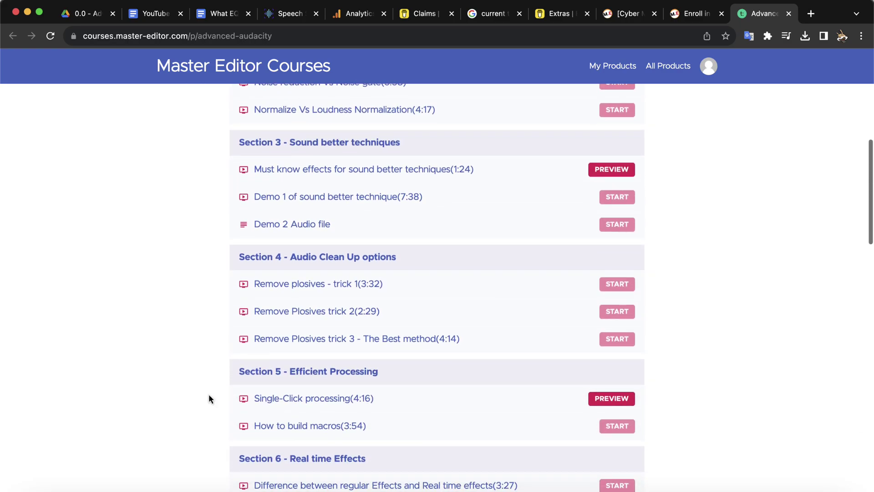
scroll(209, 396, "down", 5)
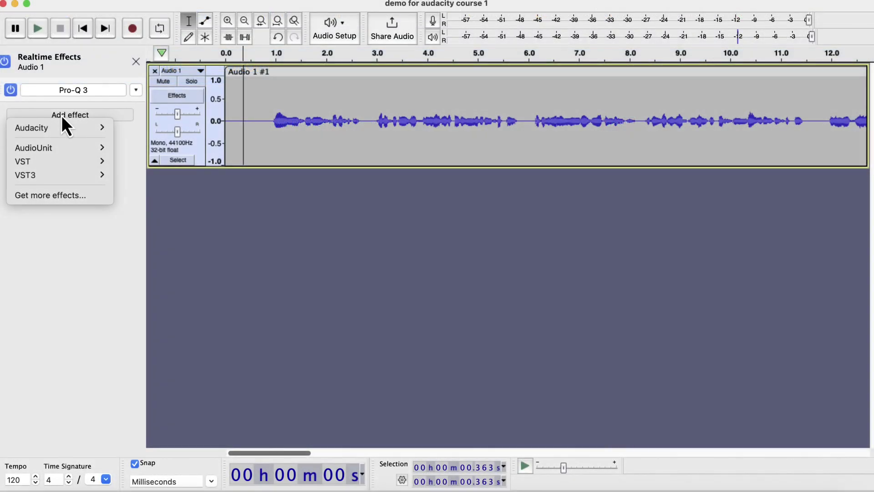
Add VST3 TDR Nova as a second realtime effect, open it, and play the voice track
mouse_move(72, 177)
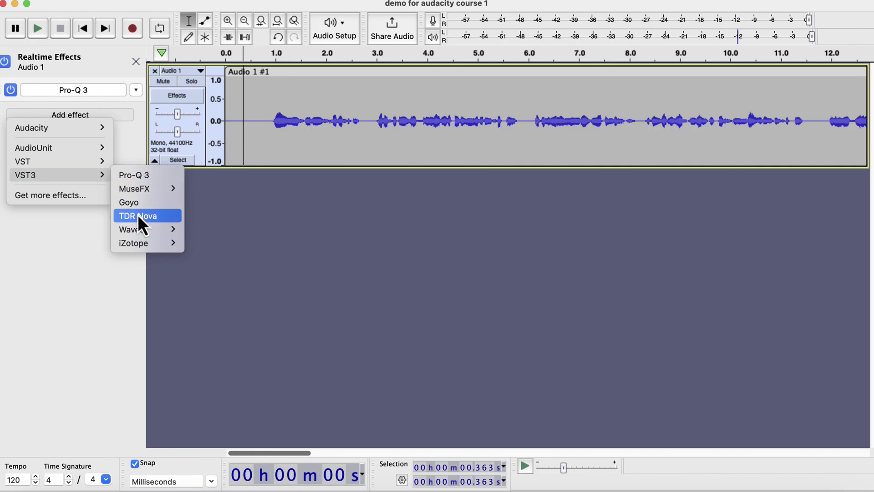
left_click(165, 216)
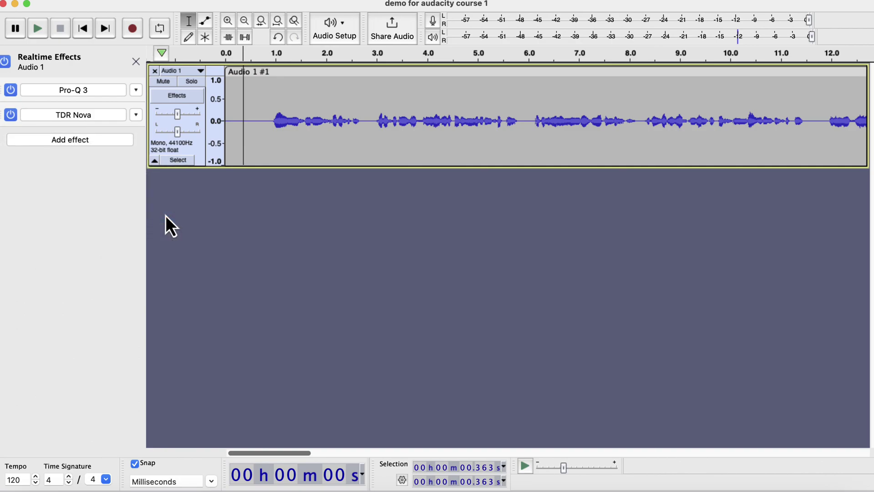
left_click(91, 116)
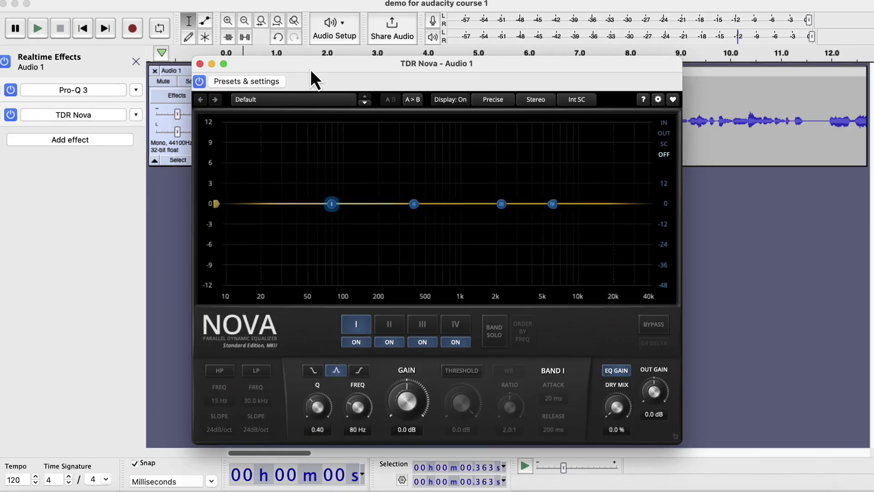
left_click_drag(311, 69, 470, 73)
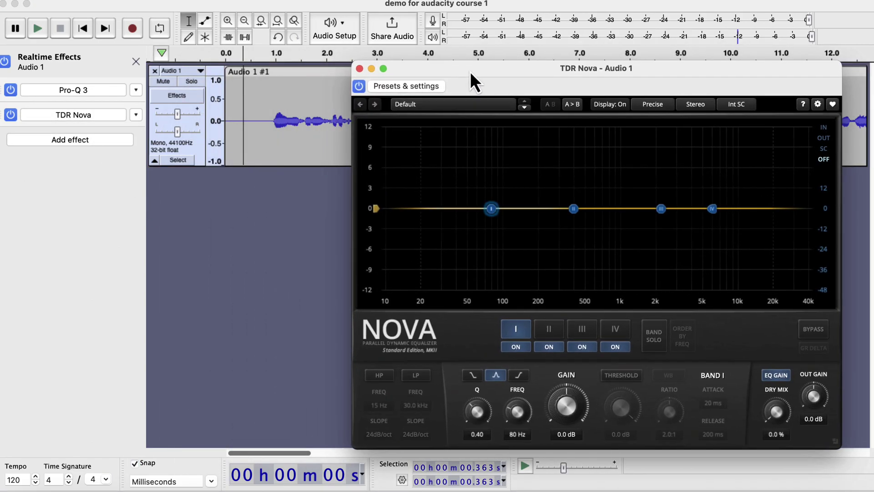
left_click(251, 120)
key("space")
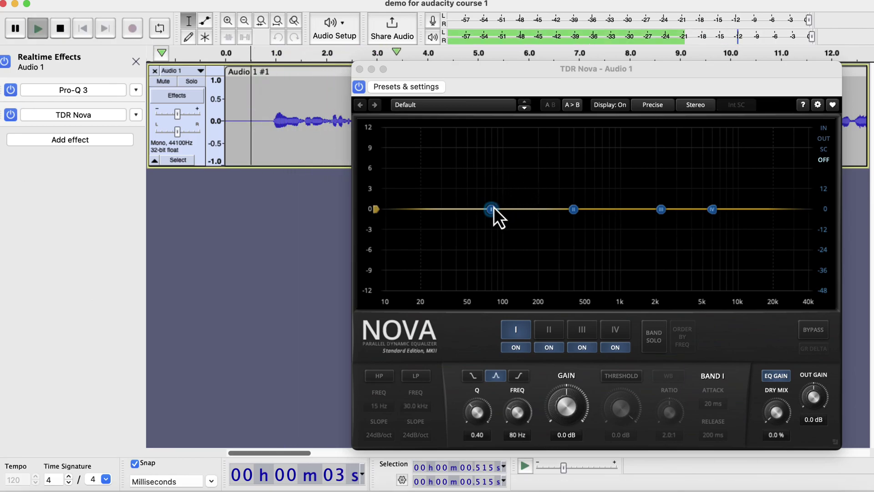
Enable Nova's high-pass at 25 Hz and low-pass near 17.1 kHz, and boost Band III 2.7 dB
mouse_move(491, 209)
left_mouse_down()
mouse_move(491, 223)
mouse_move(490, 210)
left_mouse_up()
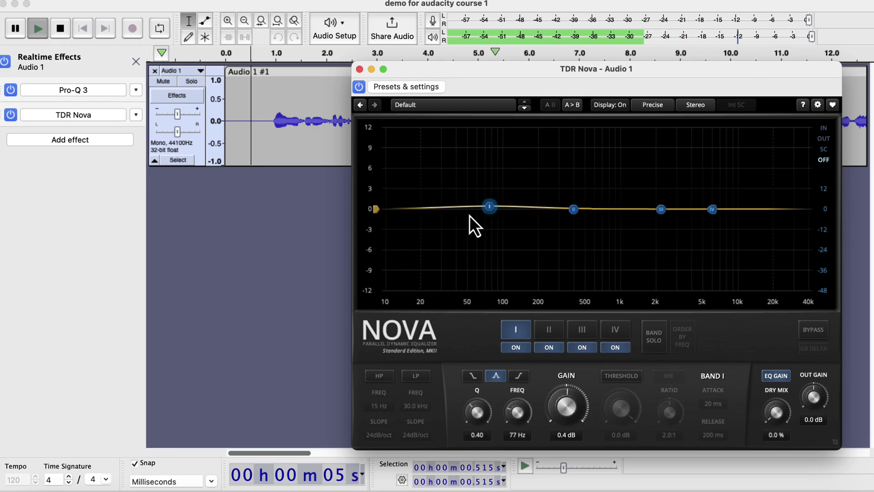
double_click(408, 222)
left_click_drag(409, 212, 436, 215)
double_click(777, 220)
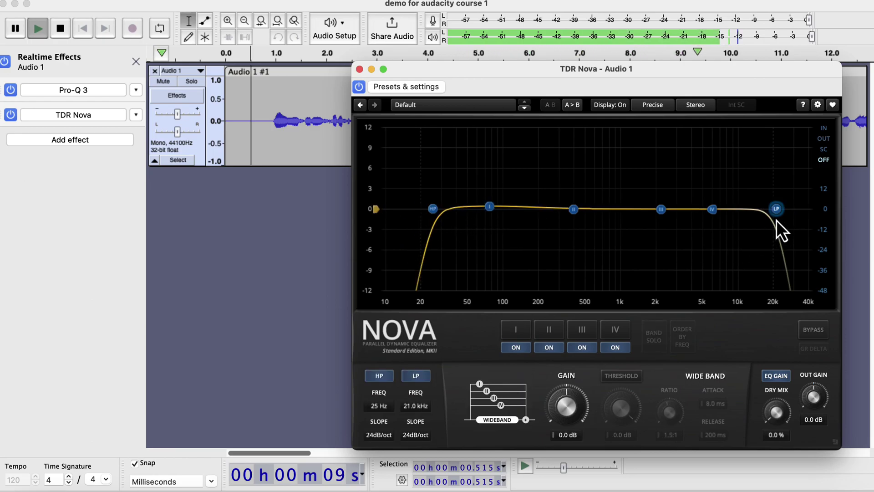
left_click_drag(777, 220, 766, 230)
mouse_move(663, 210)
left_mouse_down()
mouse_move(659, 190)
mouse_move(657, 226)
left_mouse_up()
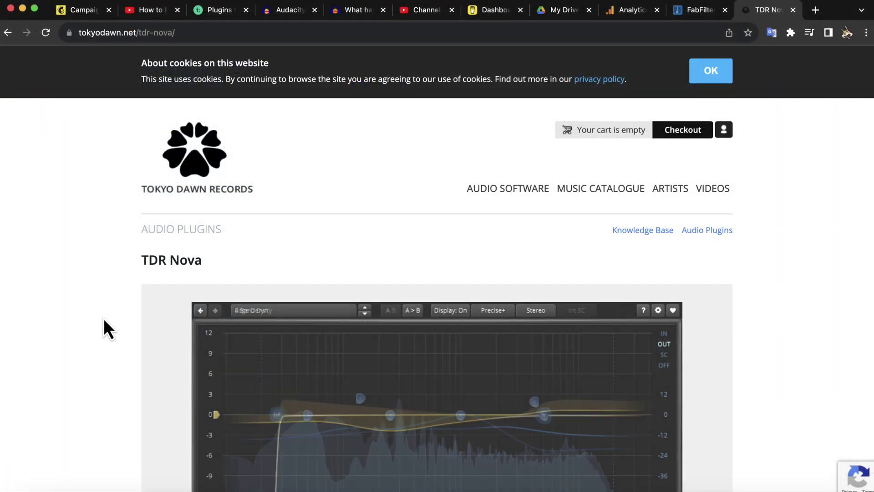
Browse the TDR Nova download page and the free Ozone 11 EQ page, then return to Audacity
scroll(103, 317, "down", 3)
scroll(103, 318, "down", 1)
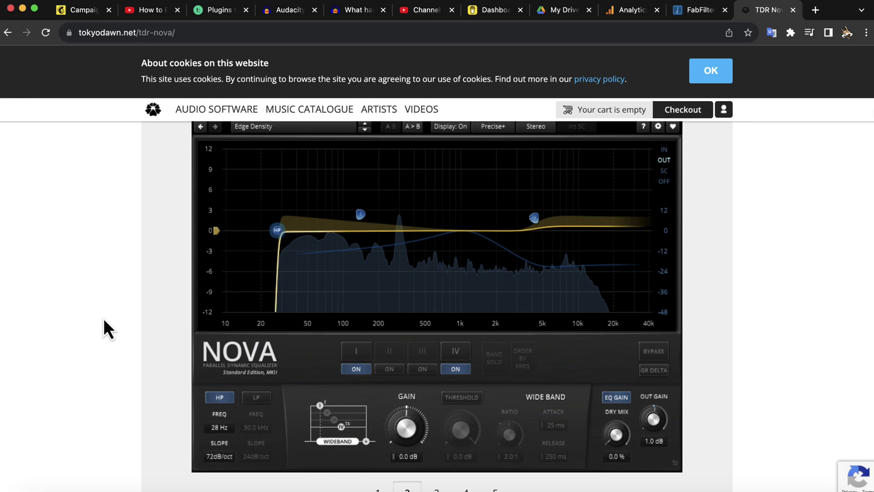
scroll(103, 317, "down", 4)
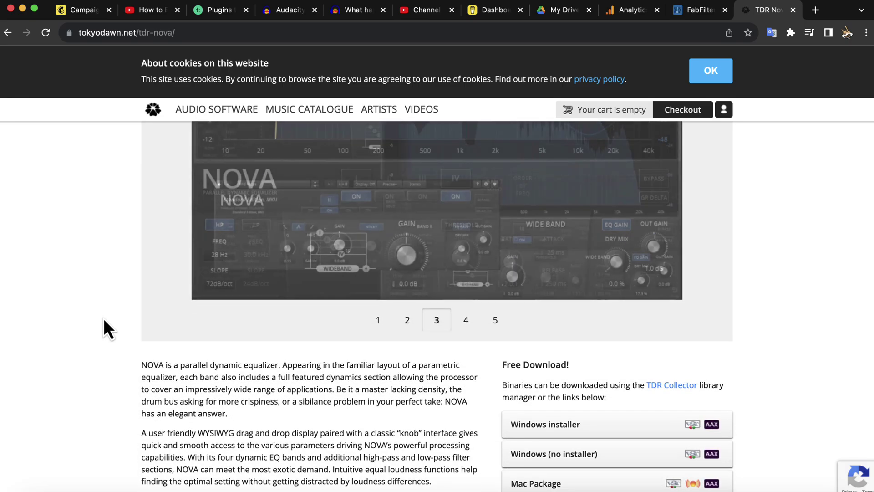
scroll(103, 318, "down", 3)
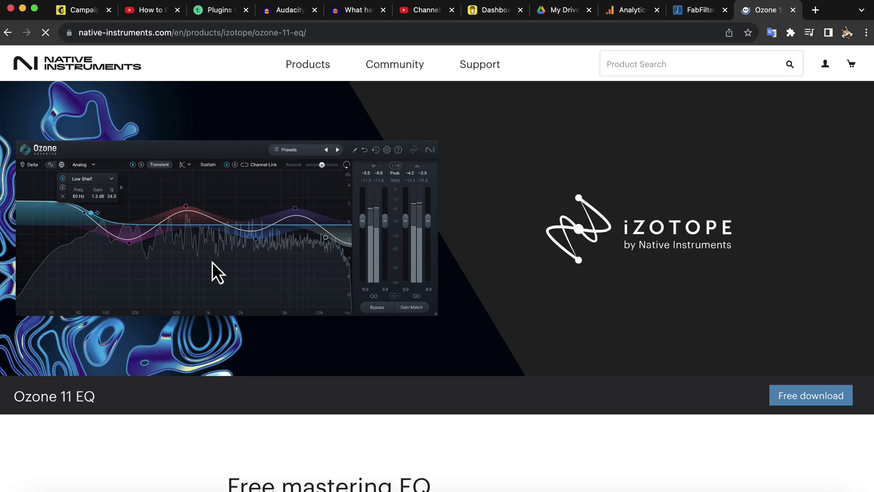
scroll(226, 236, "down", 6)
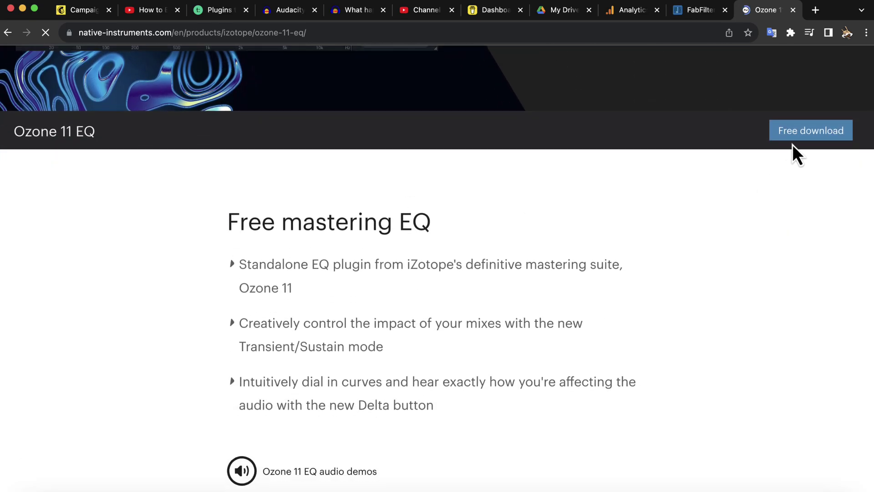
key("super+Tab")
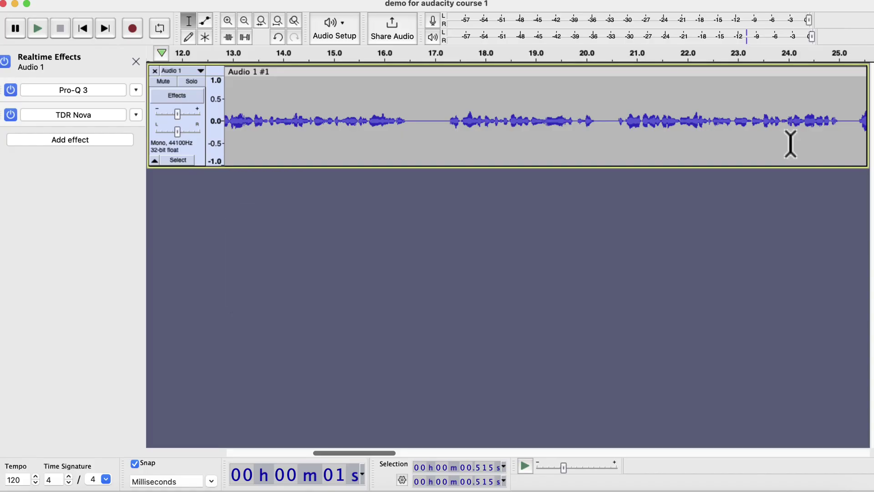
Add iZotope Ozone 11 Equalizer as Audio 1's third realtime effect, then return to the Ozone page
left_click(97, 137)
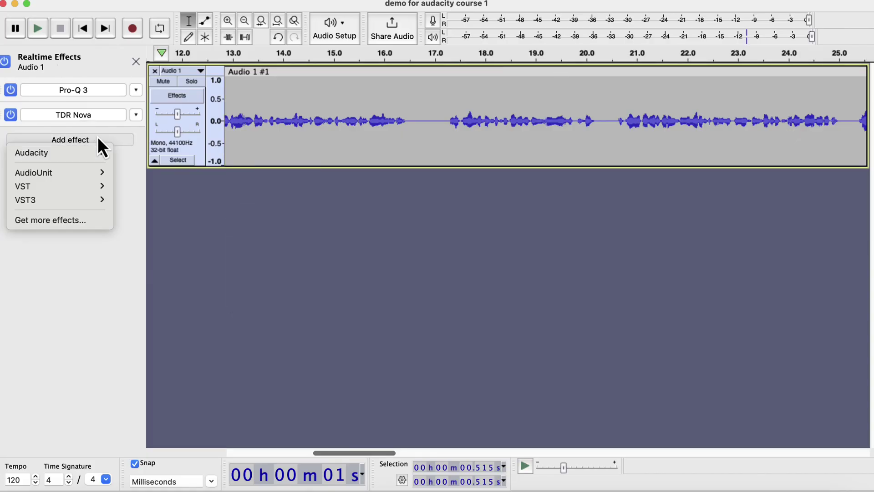
mouse_move(92, 170)
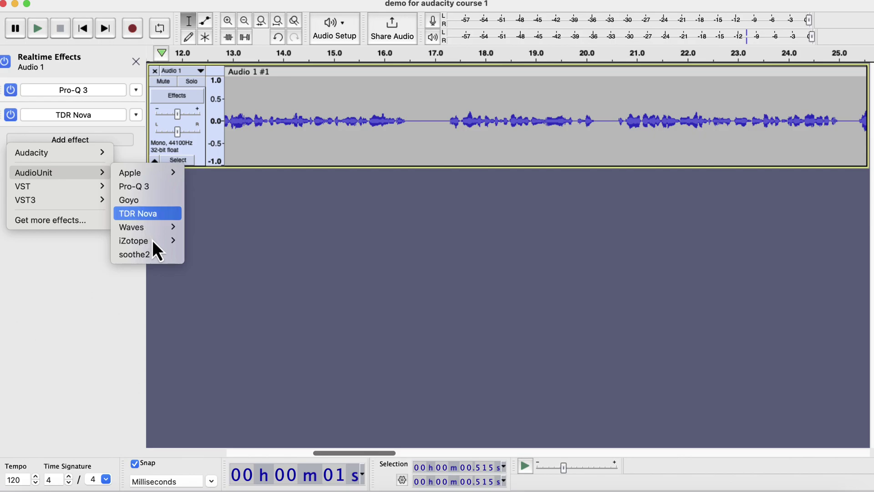
mouse_move(149, 240)
left_click(206, 249)
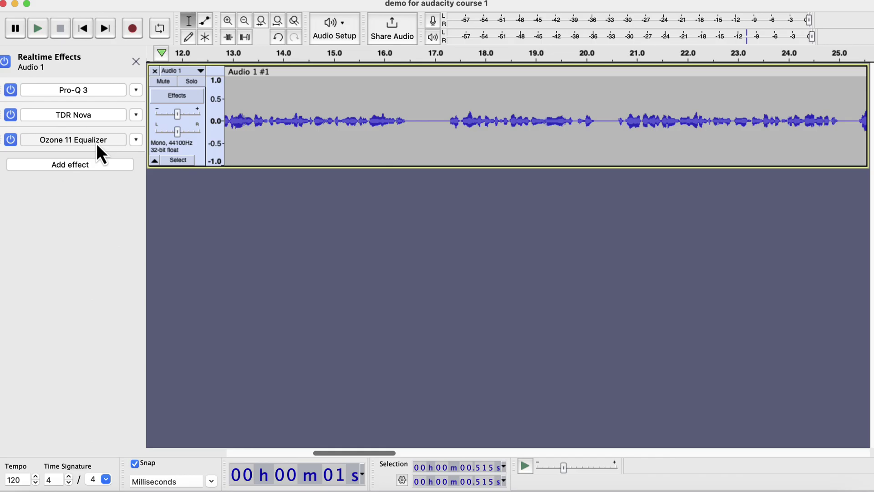
key("super+Tab")
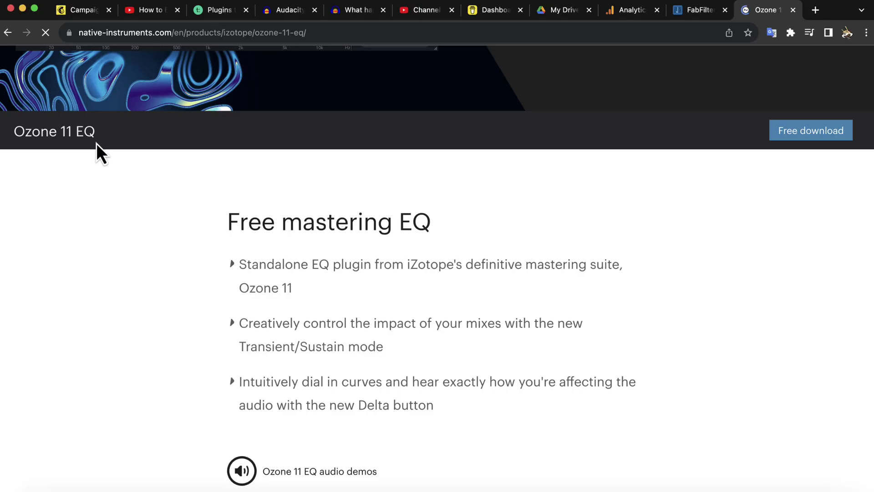
Switch from Google Chrome to Adobe Audition with the demo voice file loaded
key("super+Tab")
key("super+Tab")
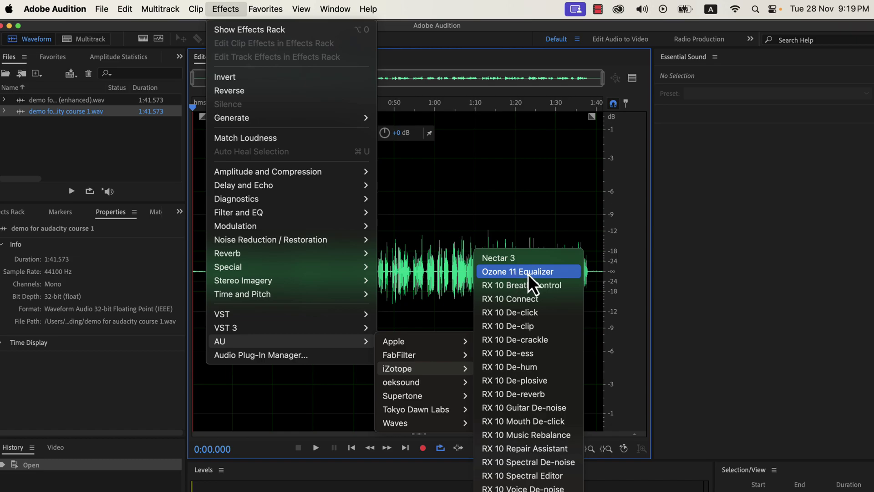
Load Ozone 11 Equalizer on the voice, choose the (Default) preset, and preview playback
left_click(528, 274)
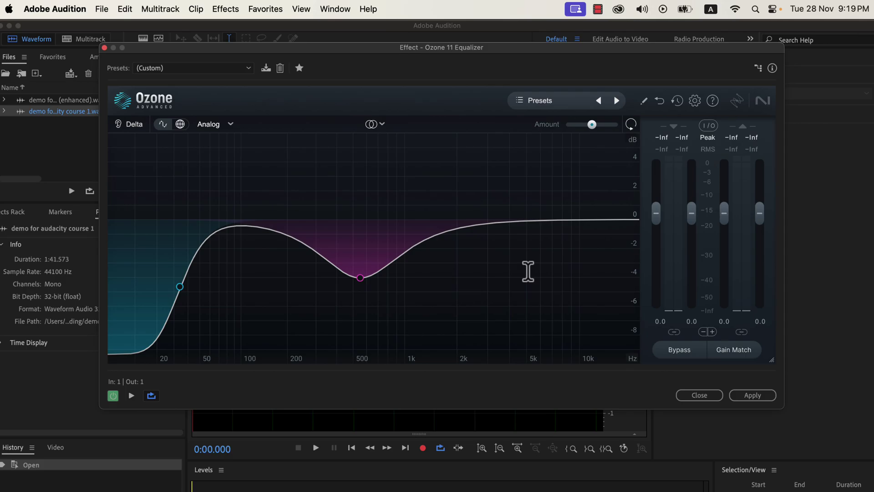
left_click(222, 69)
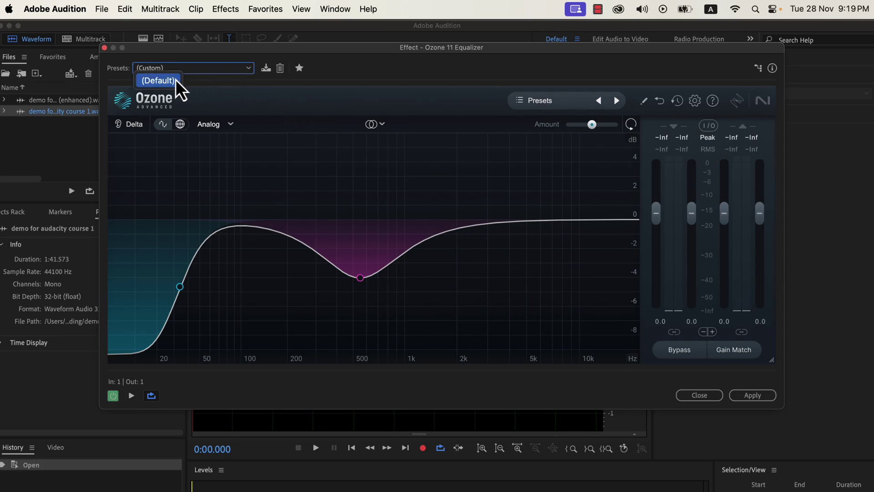
left_click(178, 82)
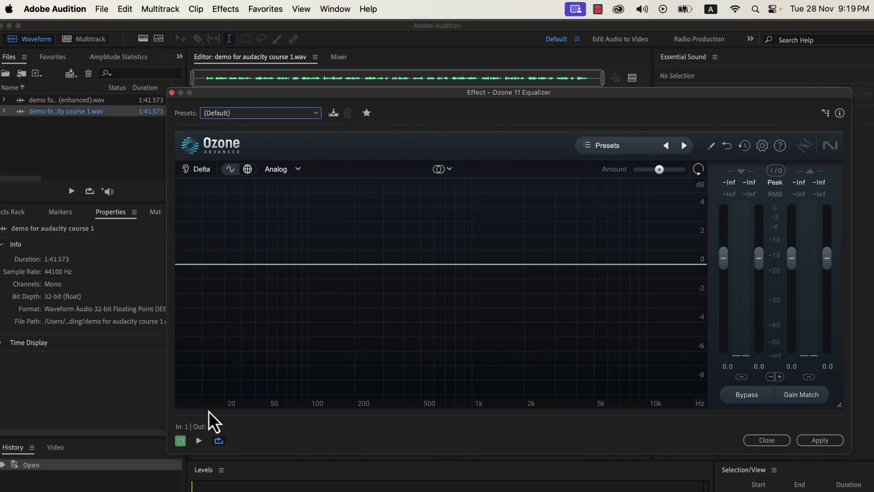
left_click(199, 440)
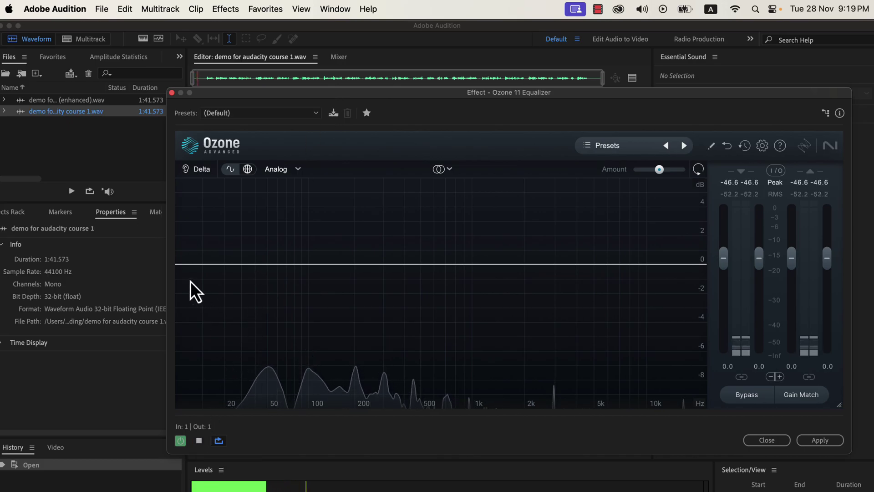